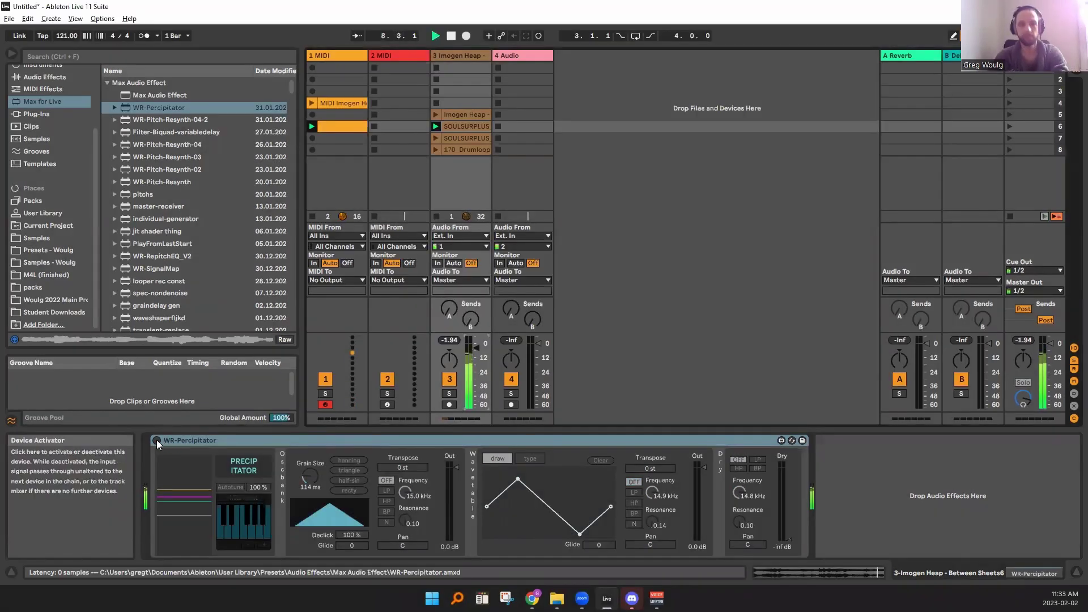
- Activate the WR-Percipitator device and add two points to its drawn wavetable curve
left_click(157, 440)
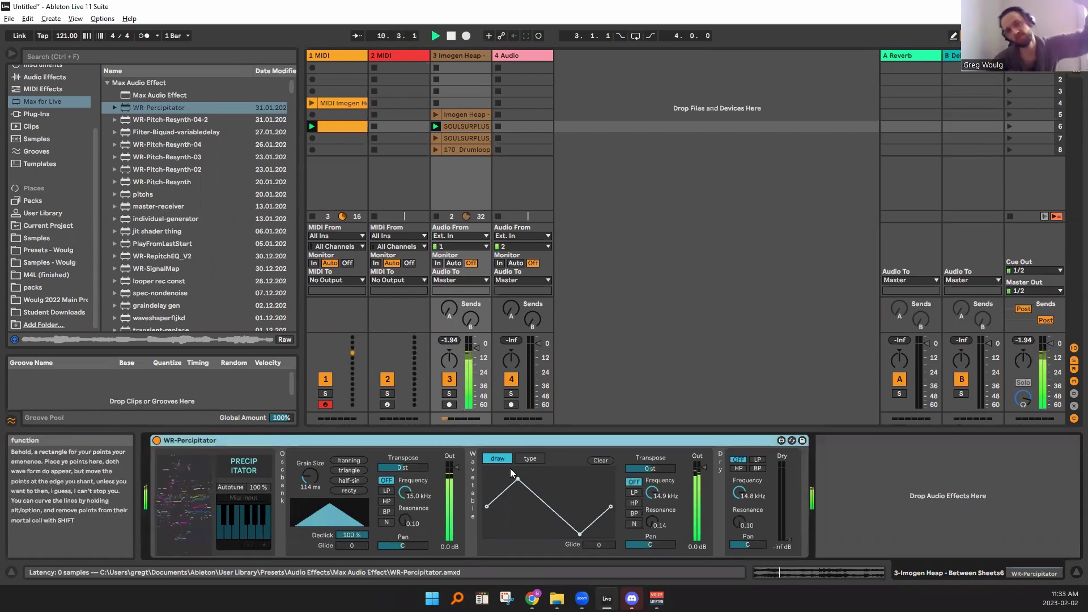
left_click(538, 480)
left_click(547, 526)
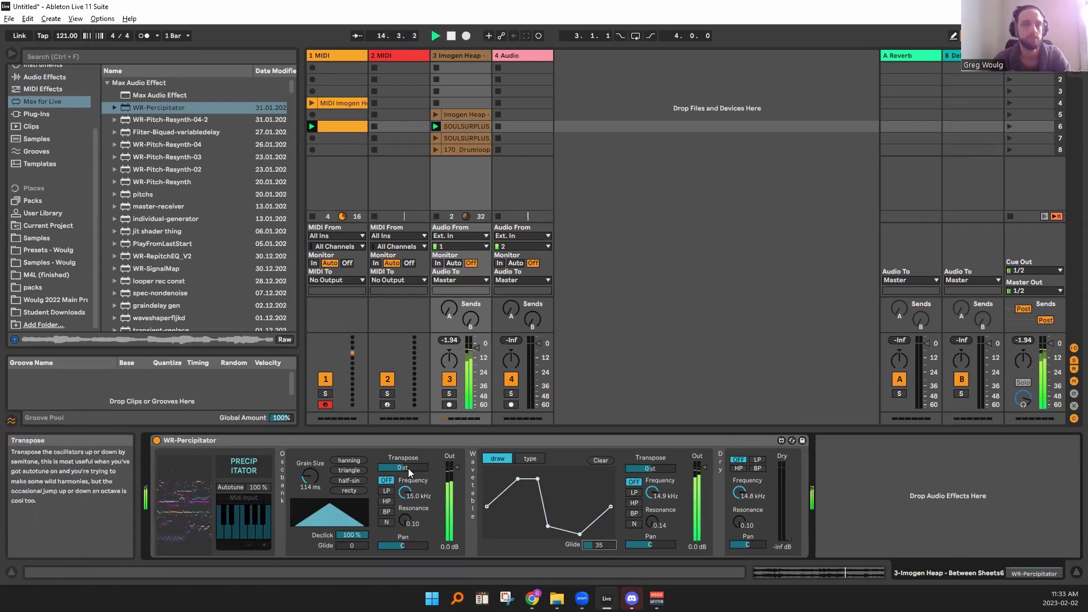
- Transpose the oscillator bank to -12 st, adjust its grain size, and pull the wavetable output down to -inf dB
left_click_drag(404, 468, 404, 496)
left_click_drag(310, 476, 310, 477)
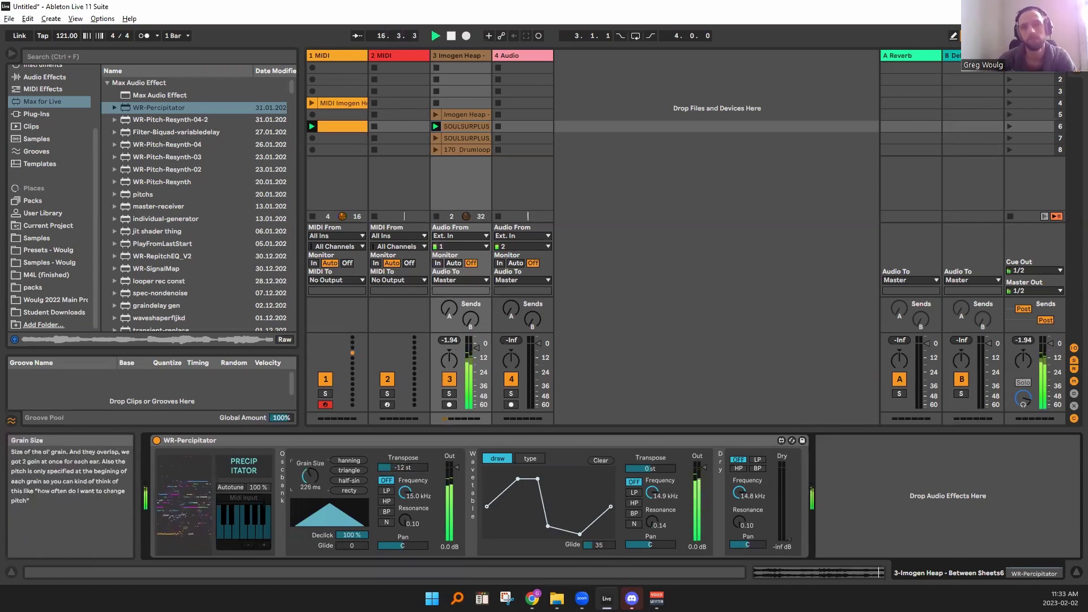
left_click_drag(688, 475, 688, 538)
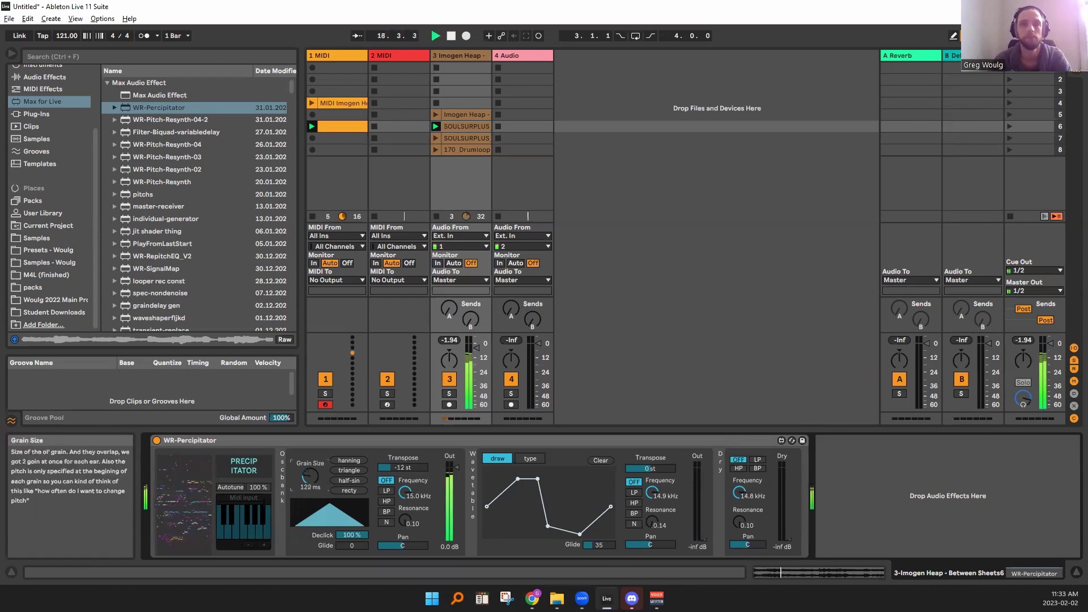
- Reset the oscillator bank's Transpose to 0 st, raise its Glide to 72 and shorten its grain size to 10 ms
double_click(391, 467)
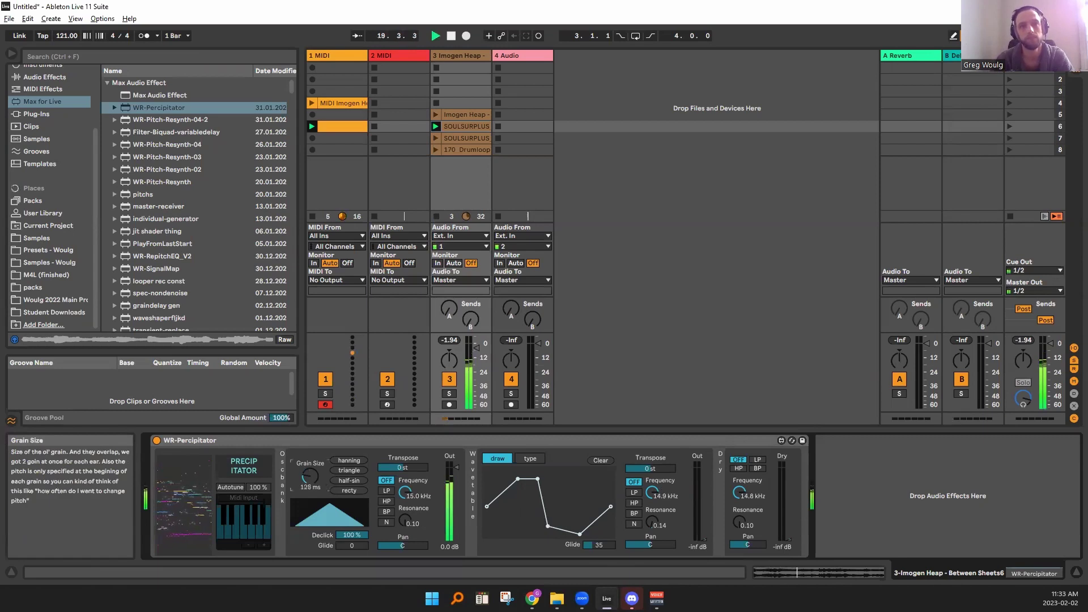
left_click_drag(310, 476, 310, 472)
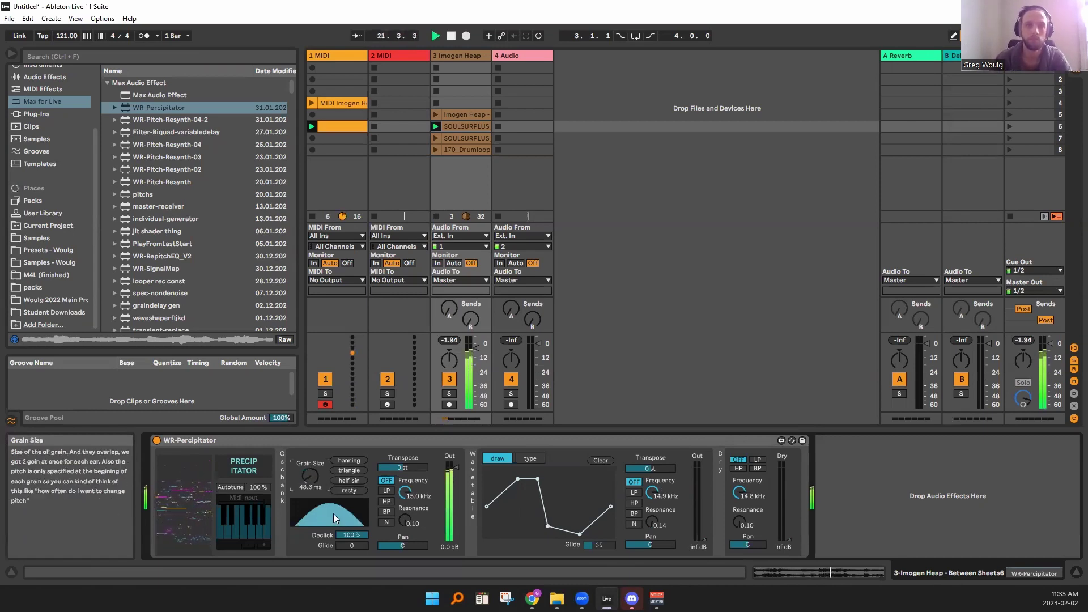
left_click_drag(352, 546, 351, 539)
left_click_drag(309, 479, 308, 475)
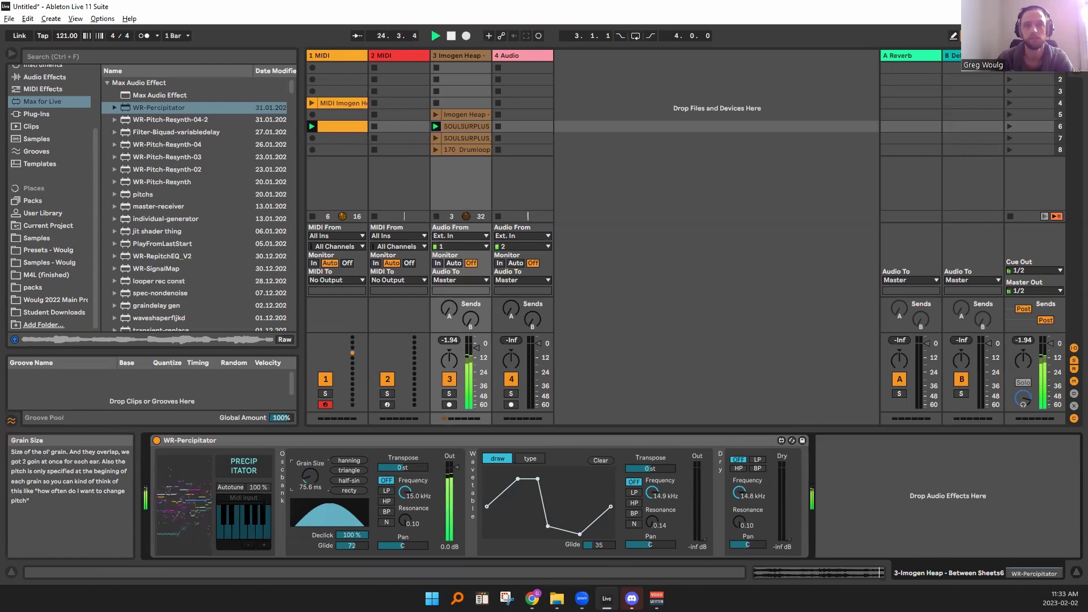
- Raise the wavetable output to -0.6 dB and reshape the drawn curve by moving its lowest point up into a peak
left_click_drag(698, 527, 698, 488)
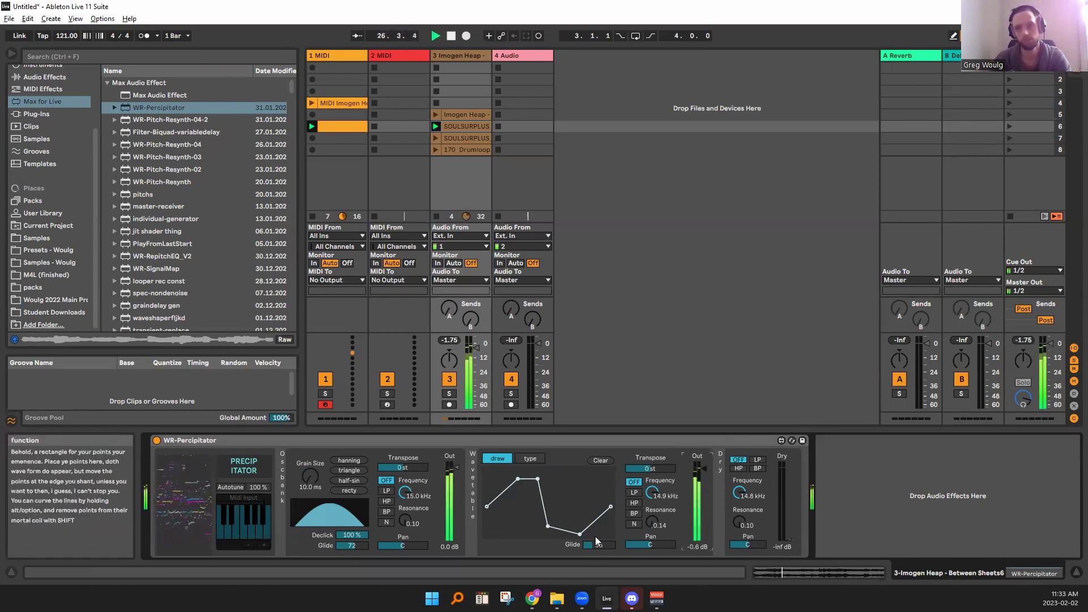
mouse_move(578, 534)
left_click_drag(578, 533, 581, 486)
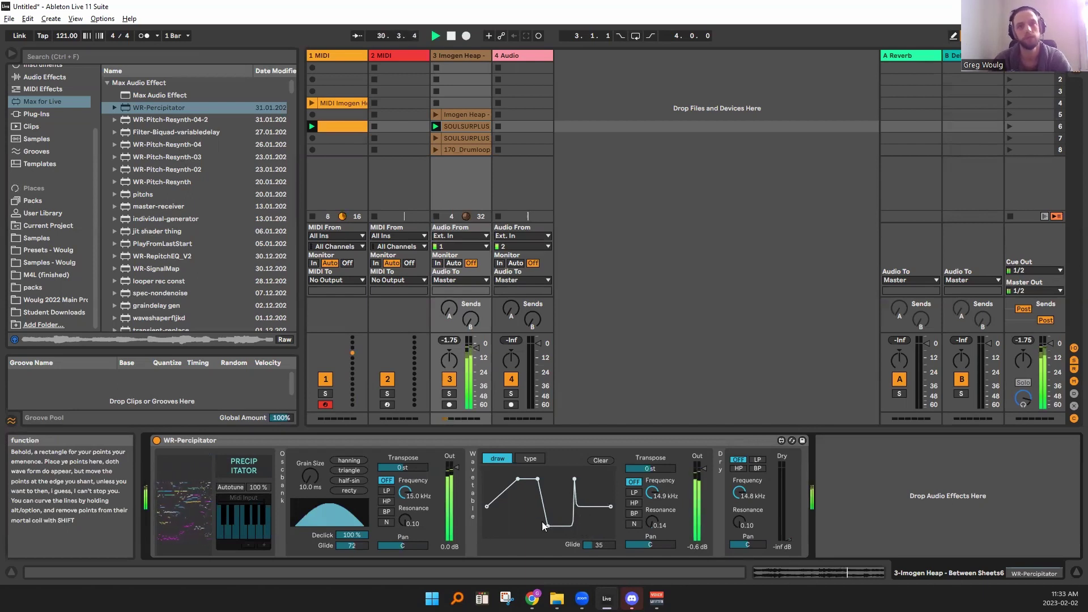
- Switch the wavetable to formula entry and compute the waveform sin(x * 3.2 * pi)
left_click(530, 458)
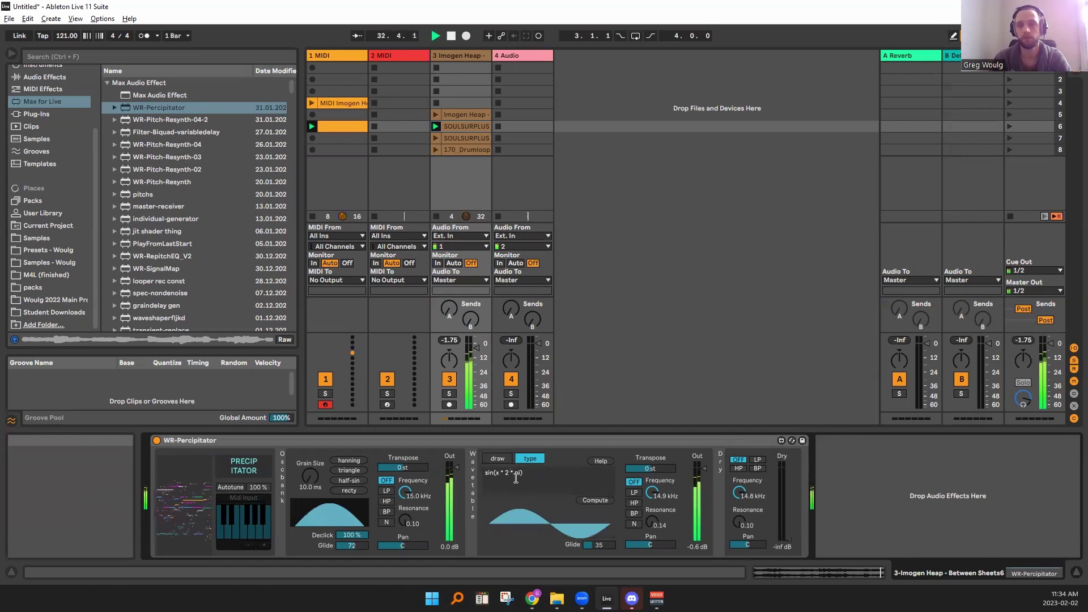
left_click(511, 475)
key("BackSpace")
type("3.2")
left_click(595, 500)
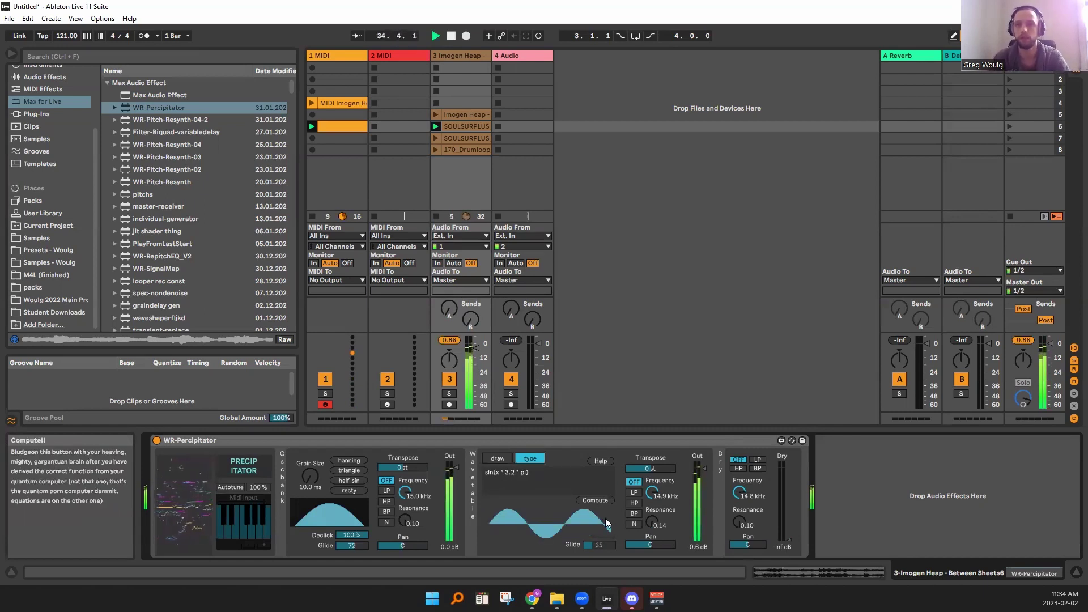
- Change the wavetable formula to cos(x * 3.2 * pi), compute it, and enable Autotune
double_click(488, 473)
type("cos")
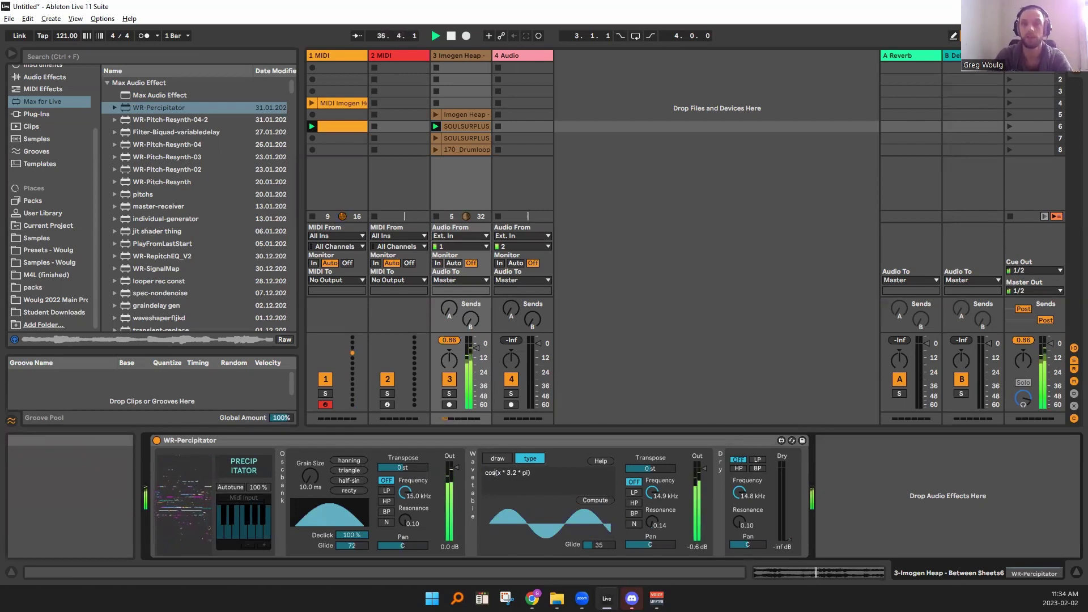
left_click(592, 500)
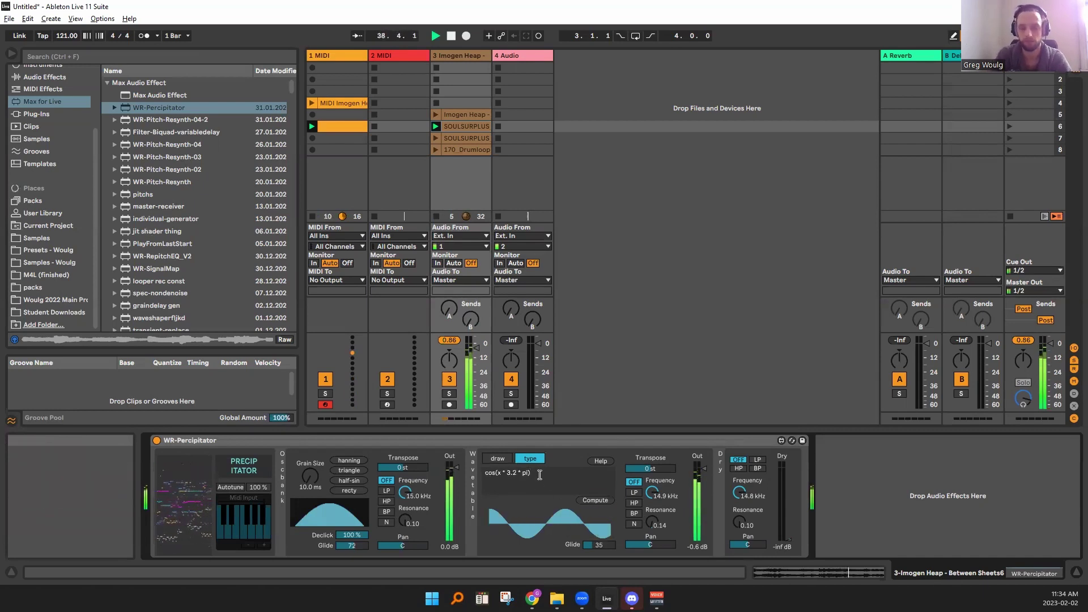
left_click(238, 486)
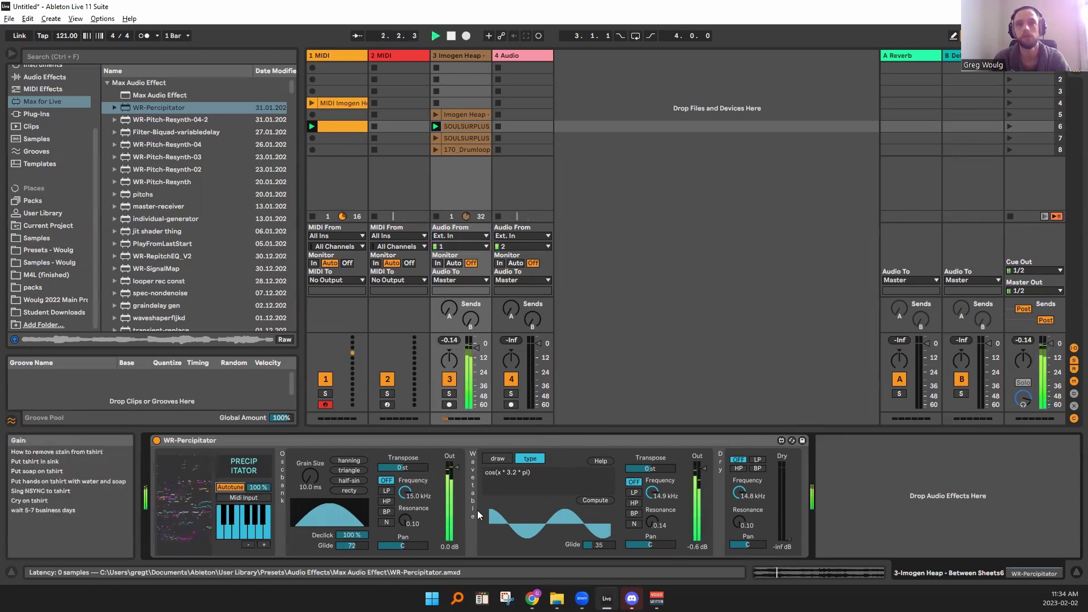
- Set the dry signal's filter to high-pass and raise the dry level to -0.6 dB
left_click(739, 468)
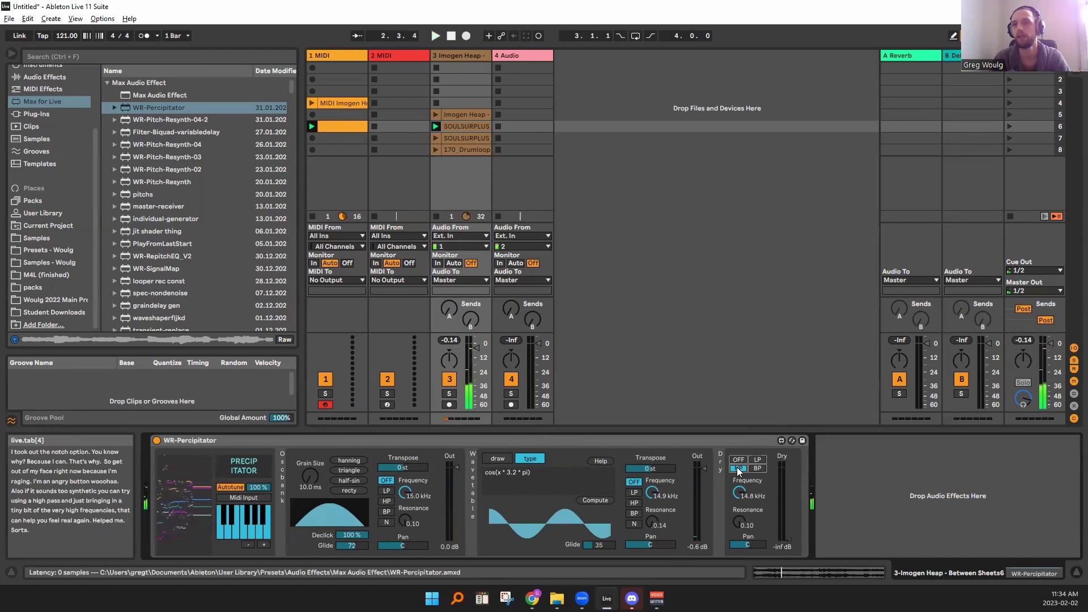
left_click(782, 533)
left_click_drag(781, 518, 782, 468)
- Resume playback and pull the wavetable and oscillator bank outputs down to -inf dB to isolate the dry signal
key("space")
left_click_drag(700, 498, 700, 541)
left_click_drag(450, 472, 451, 542)
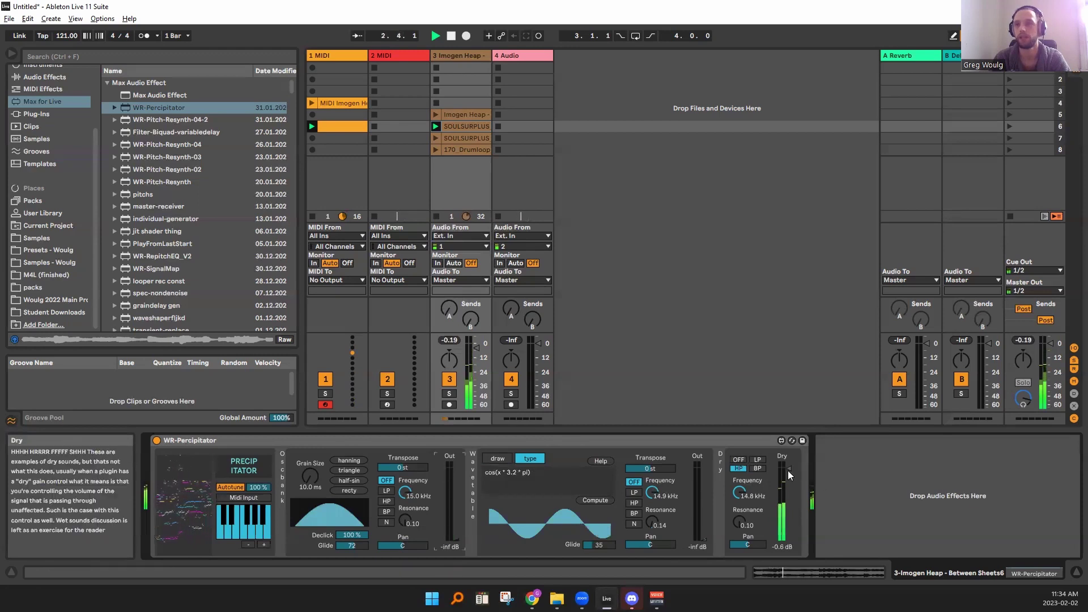
- Set the dry filter to 15.0 kHz with 0.13 resonance, both the oscillator bank and wavetable outputs to -0.5 dB, and the dry level to -12 dB
left_click_drag(738, 500, 699, 473)
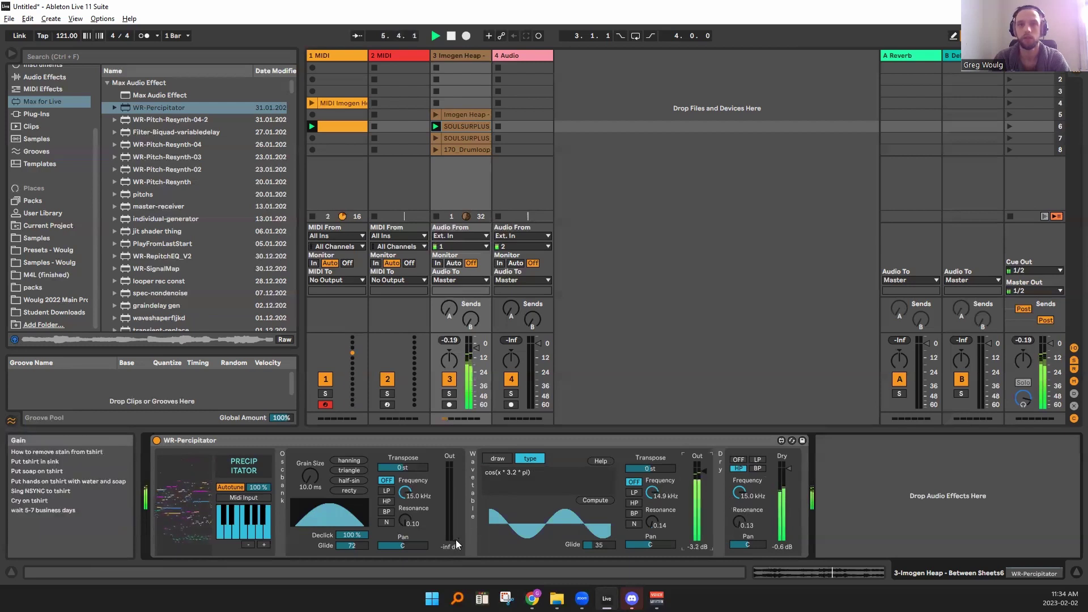
left_click_drag(788, 469, 788, 477)
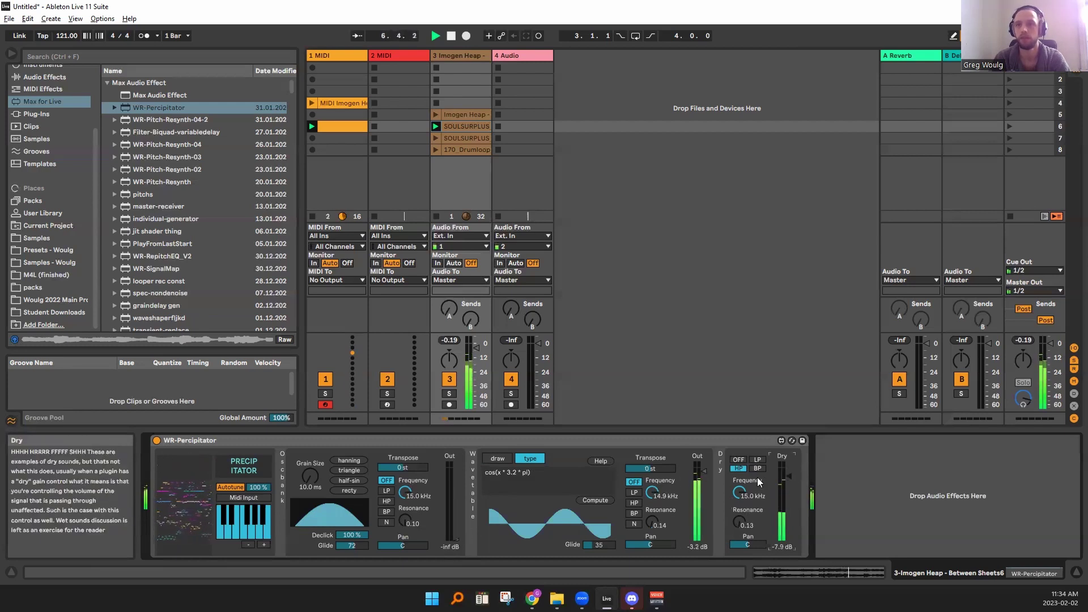
left_click_drag(704, 471, 704, 473)
left_click_drag(449, 538, 449, 475)
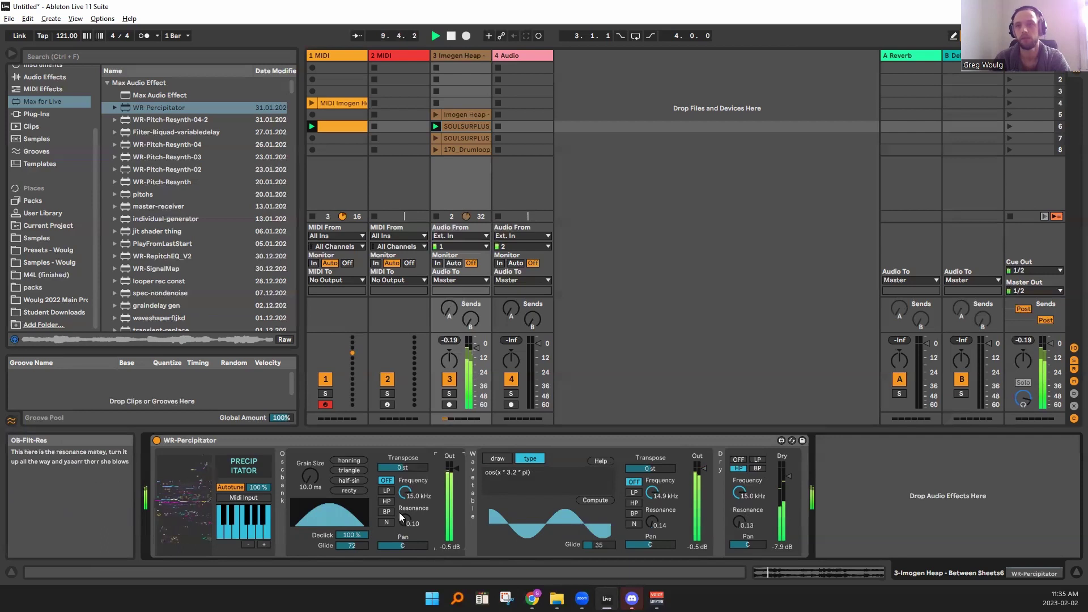
left_click_drag(787, 476, 788, 485)
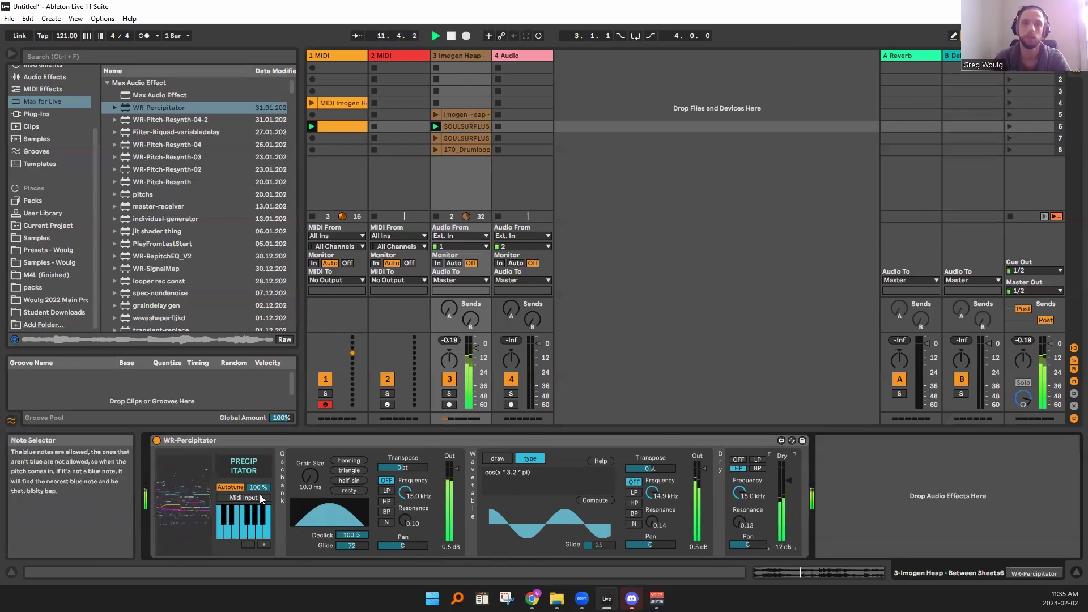
- Toggle keys in the Autotune note selector to restrict the allowed notes to a smaller set
left_click(229, 534)
left_click(236, 534)
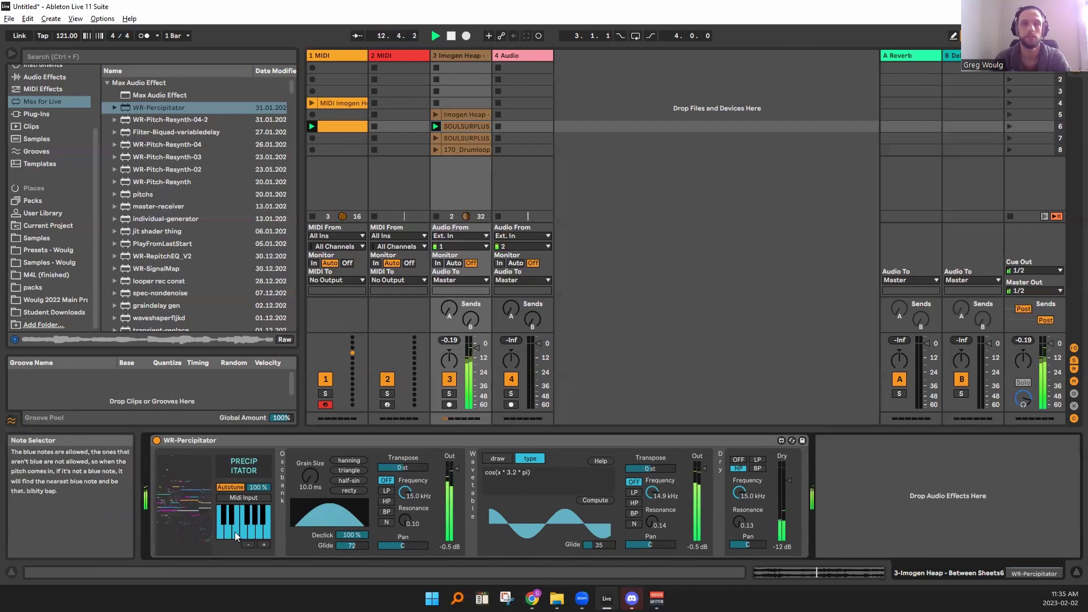
left_click(244, 533)
left_click(252, 534)
left_click(265, 535)
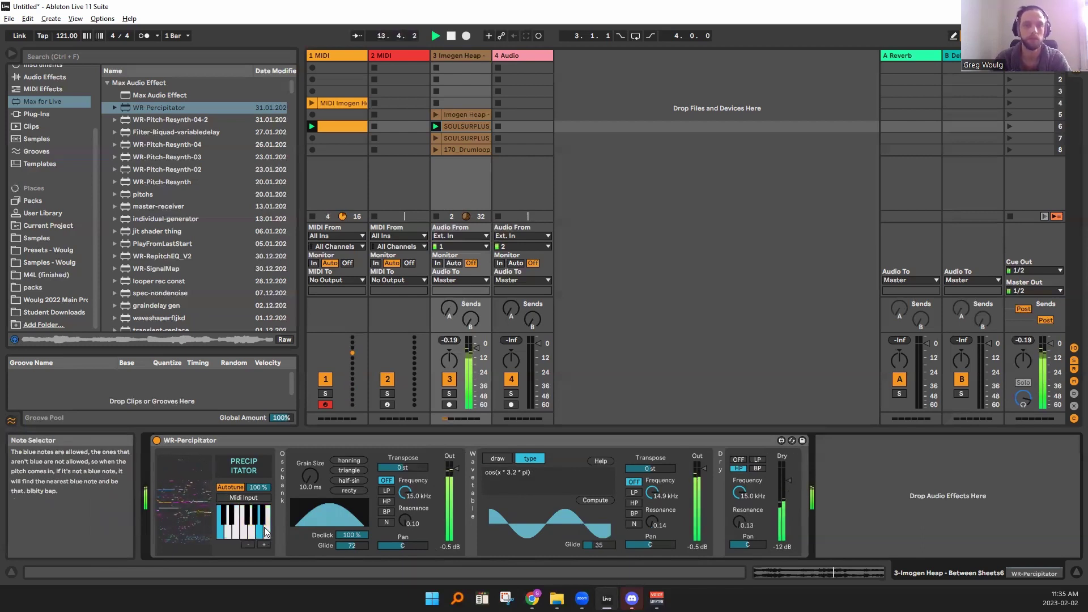
left_click(244, 532)
left_click(258, 532)
left_click(239, 531)
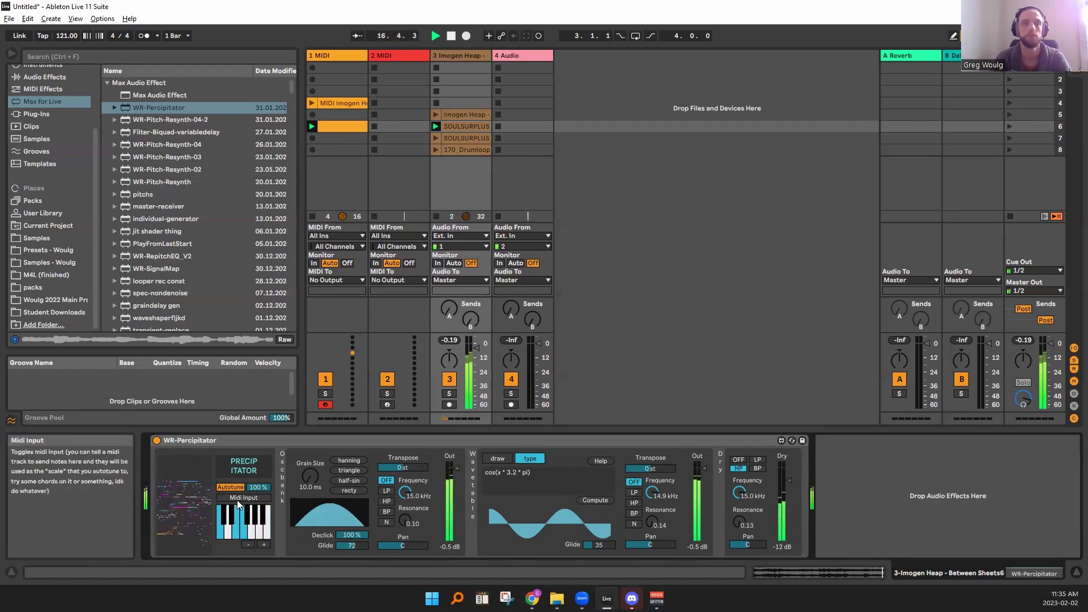
- Lengthen the oscillator bank's grain size to about 126 ms and return the wavetable to draw mode with a Glide of 38
left_click_drag(309, 475, 310, 477)
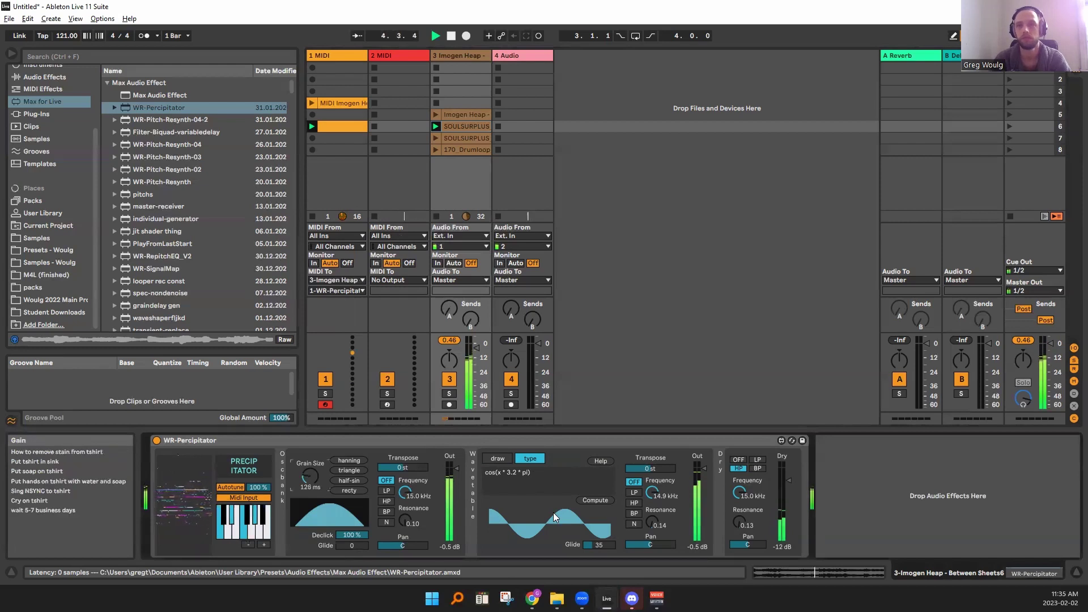
left_click_drag(596, 545, 595, 551)
left_click(501, 460)
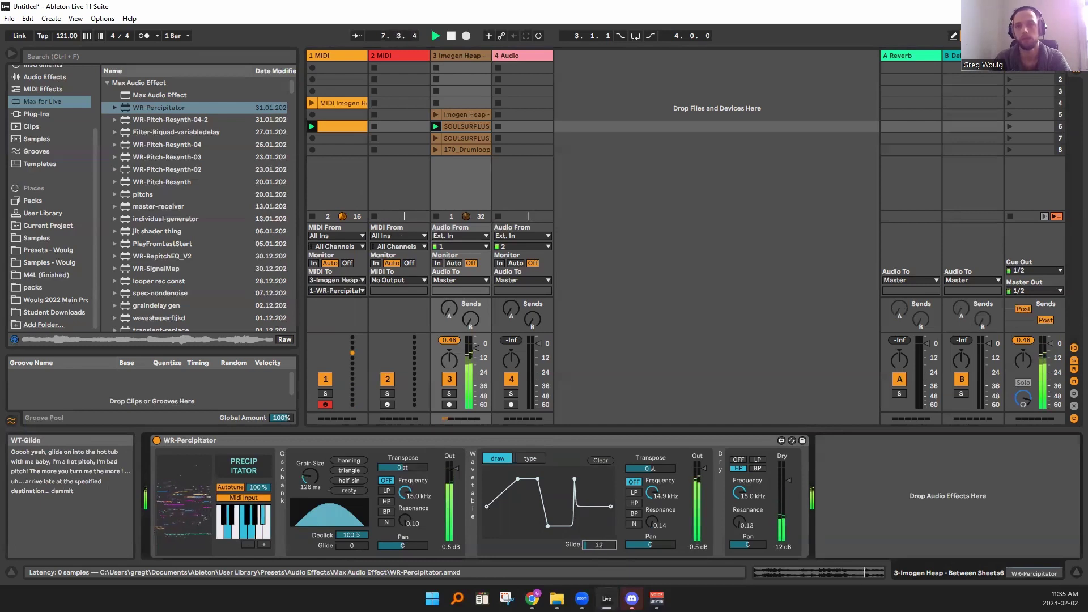
left_click_drag(597, 547, 597, 530)
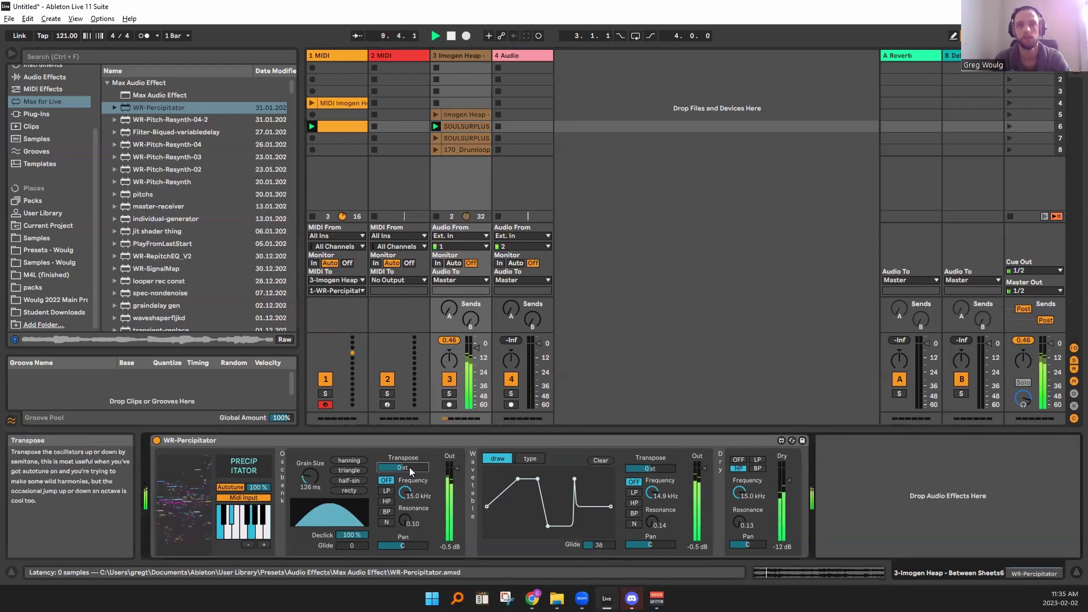
- Transpose the oscillator bank to -4 st and shorten its grain size to 83.3 ms
left_click_drag(410, 470, 410, 479)
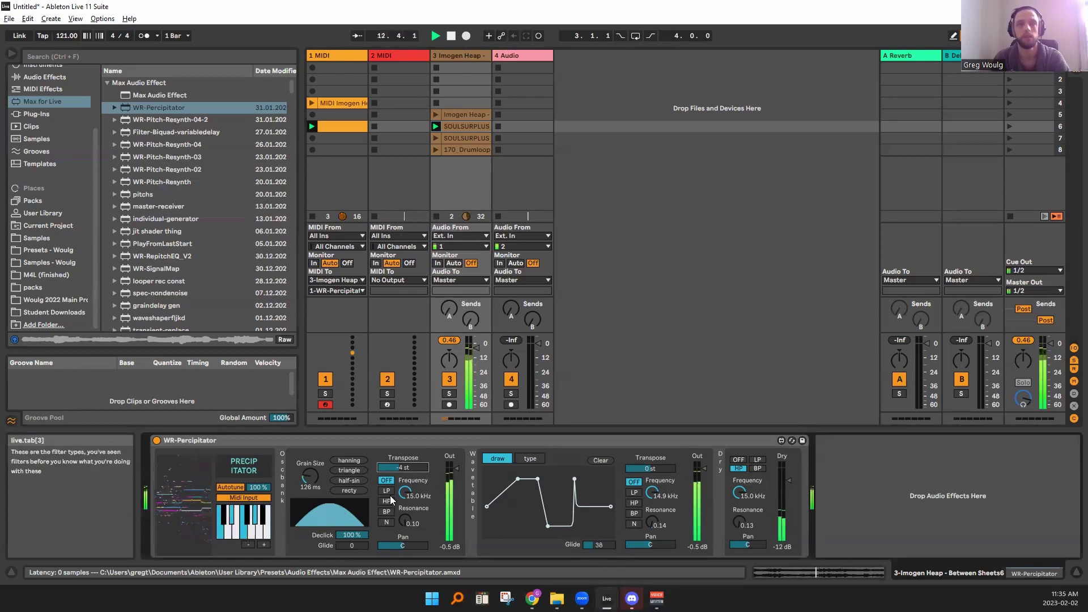
mouse_move(310, 477)
left_mouse_down()
mouse_move(309, 489)
mouse_move(315, 477)
left_mouse_up()
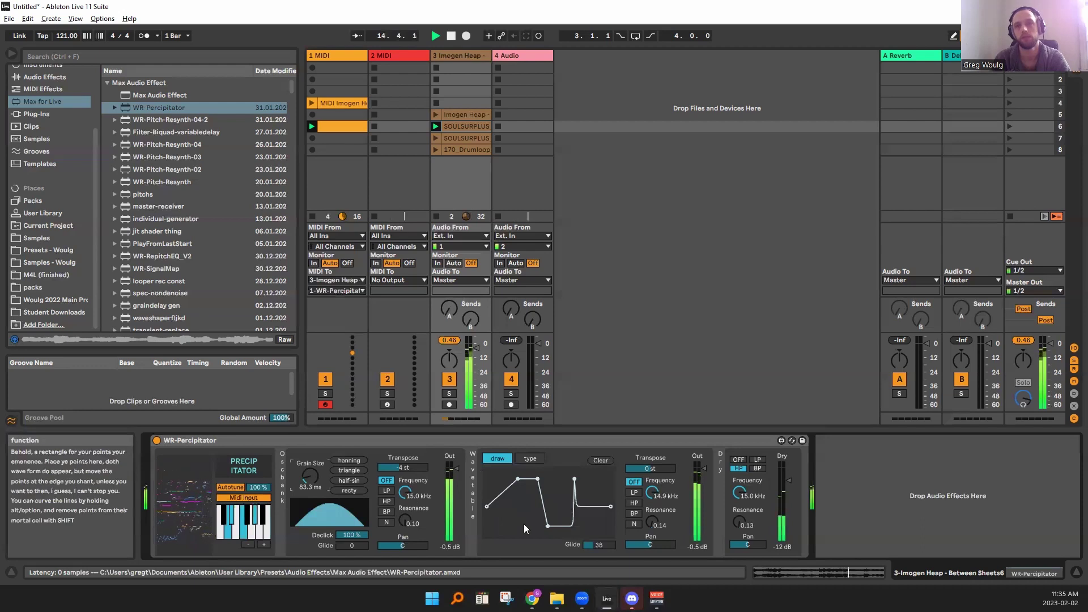
- Transpose the wavetable to +7 st and the oscillator bank to 0 st, and turn off MIDI Input for Autotune
left_click_drag(635, 466, 636, 450)
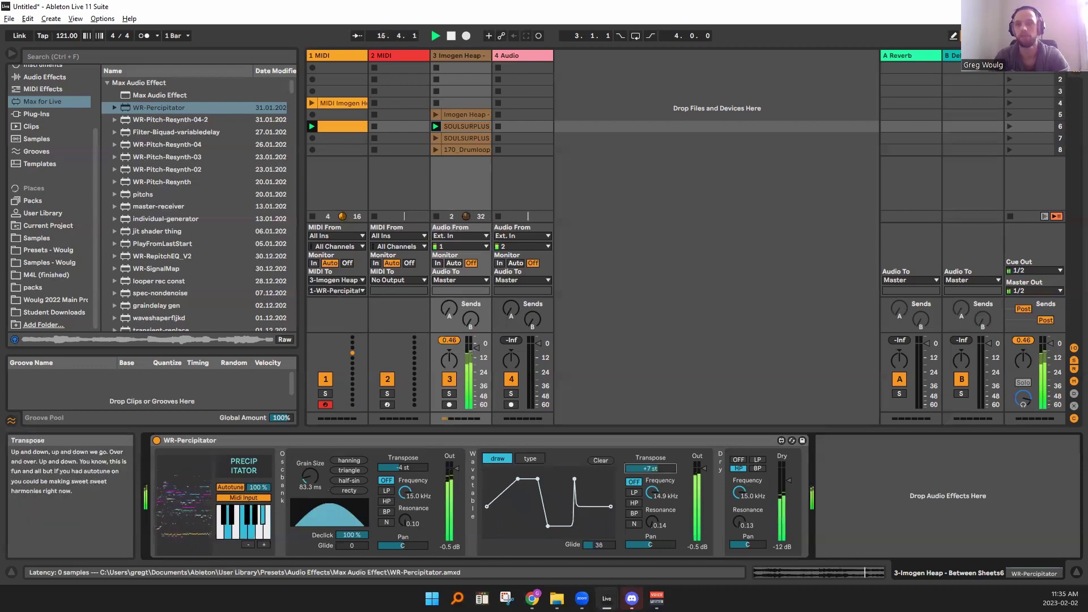
left_click_drag(410, 471, 410, 460)
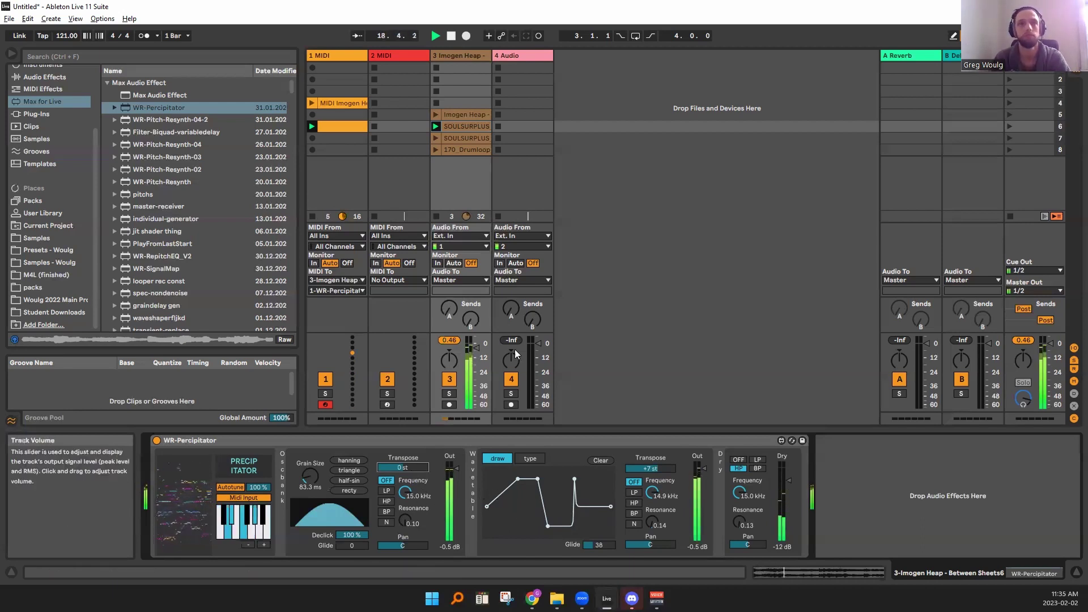
left_click(249, 497)
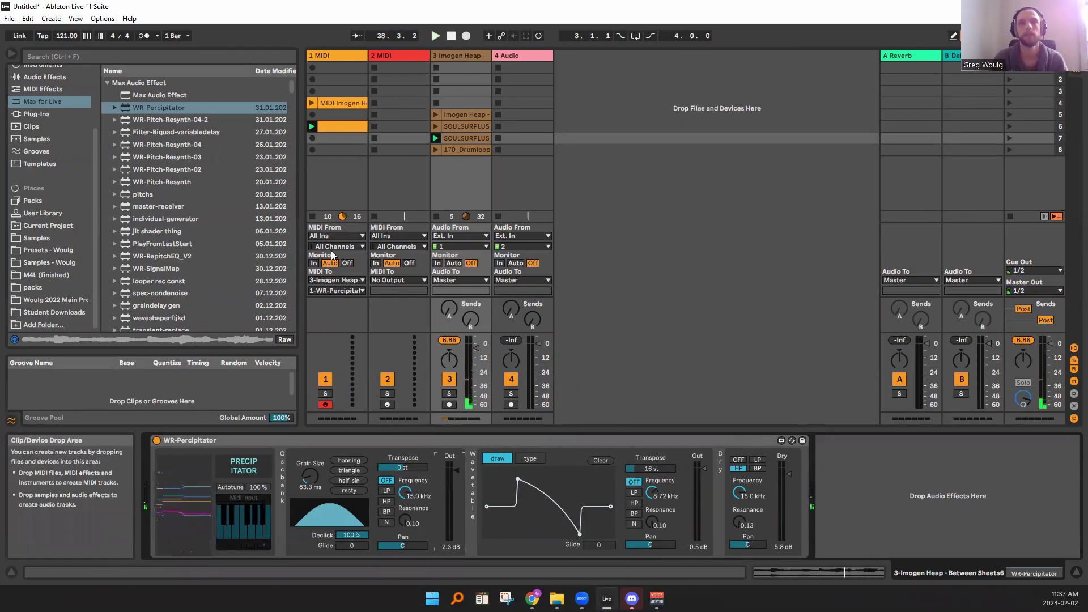
- Set the song tempo to 81 BPM and launch the 170_Drumloop clip on track 3
left_click(67, 37)
type("81")
key("Return")
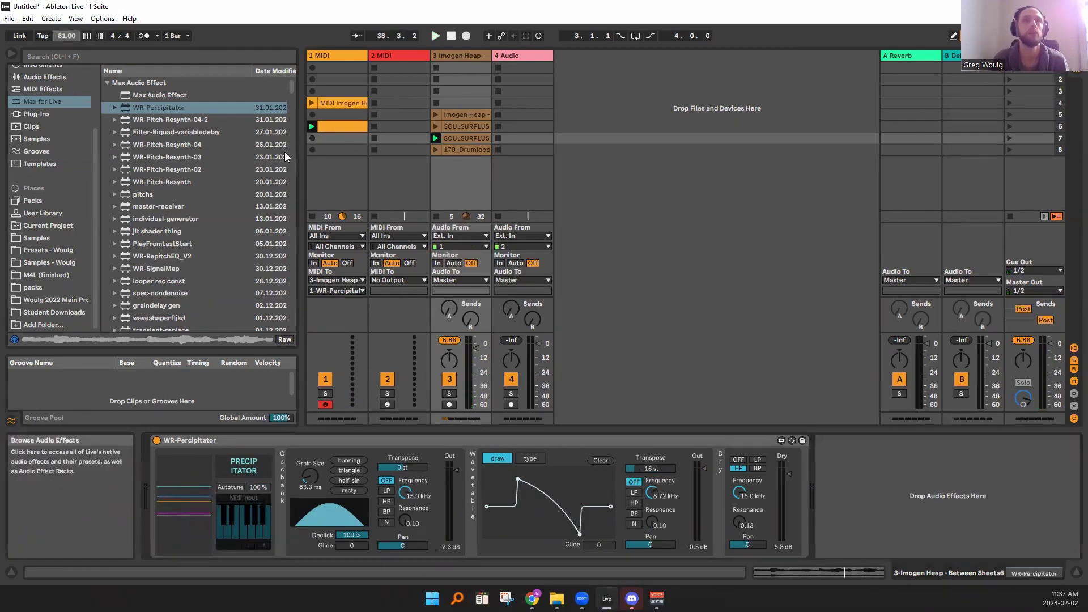
left_click(434, 151)
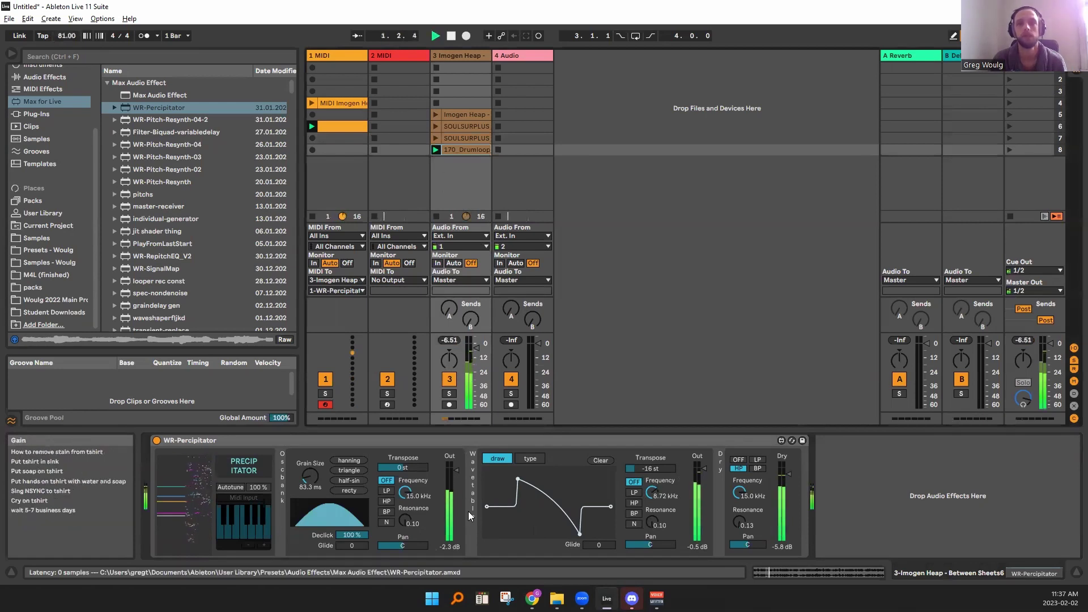
- Lengthen the grain size to 207 ms, and turn off the dry filter while raising the dry level to -0.4 dB
left_click_drag(315, 476, 314, 462)
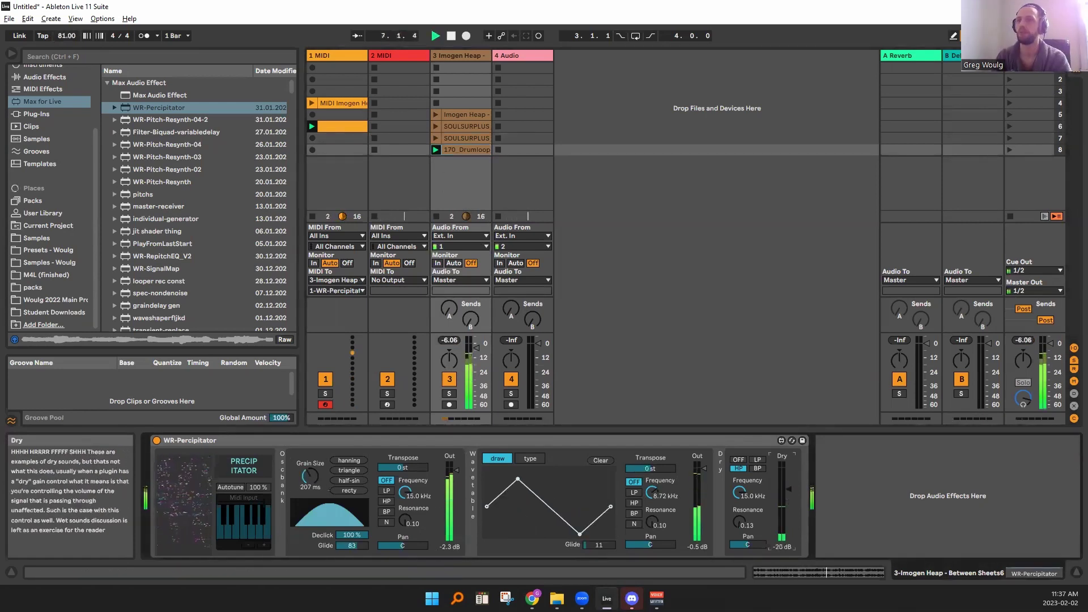
left_click(737, 460)
left_click_drag(788, 485, 787, 470)
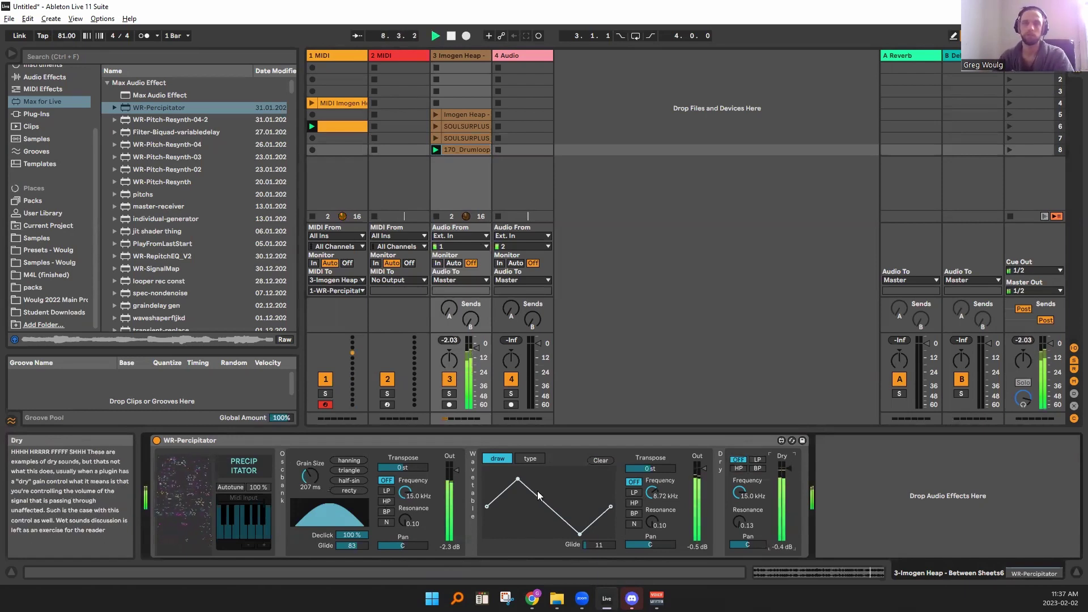